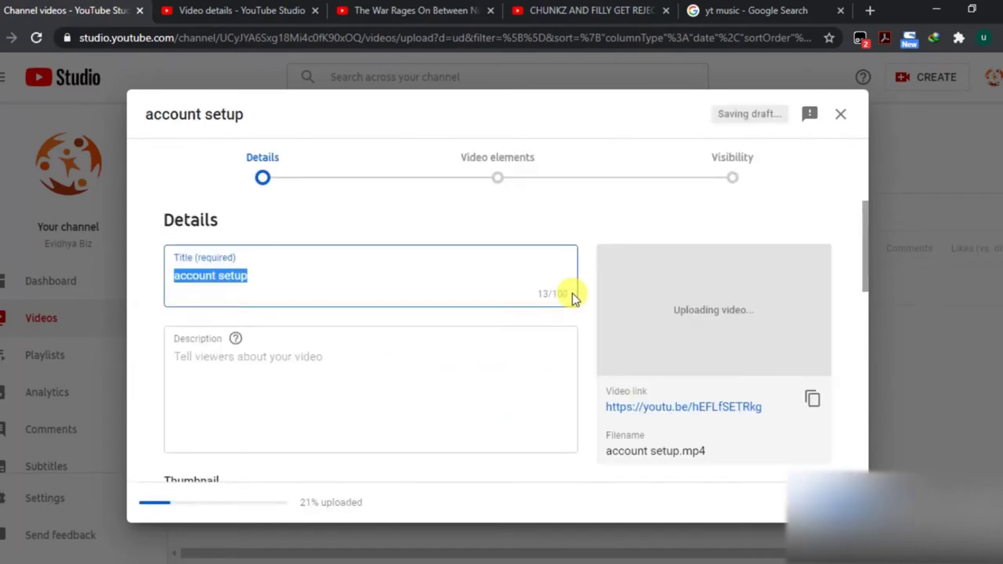
Replace the video's title with "ACCOUNT SETUP".
text(A)
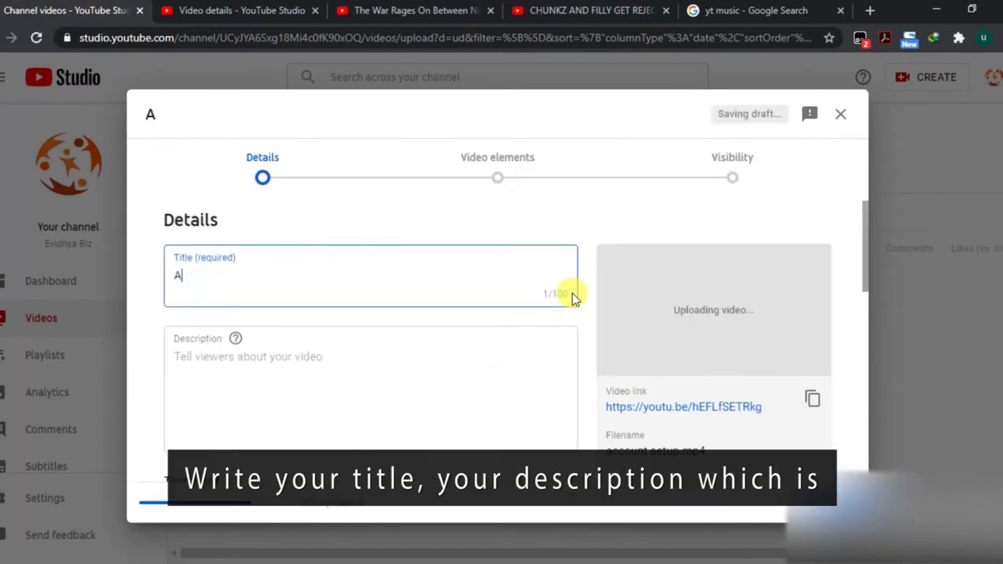
text(CCOUNT )
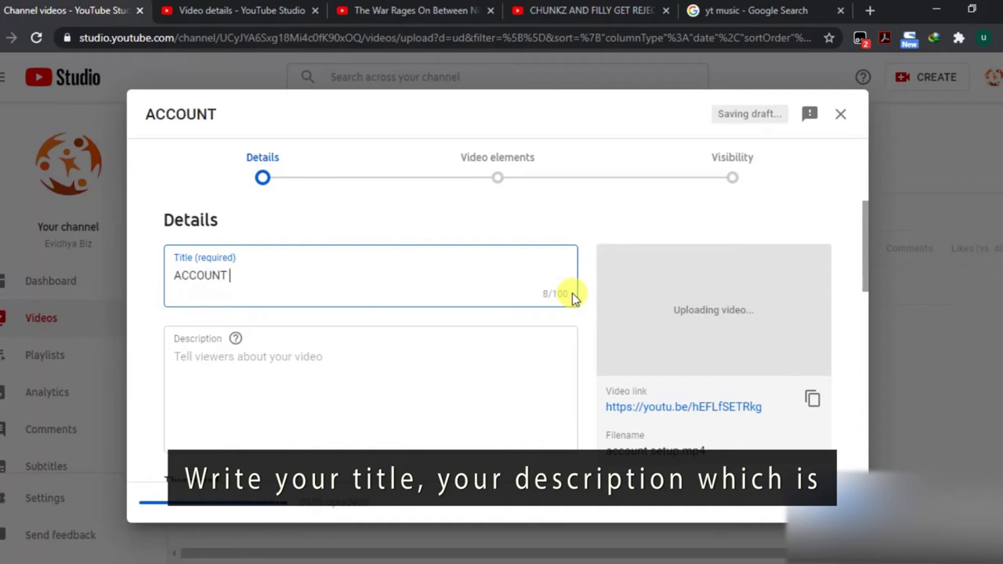
text(SETUP)
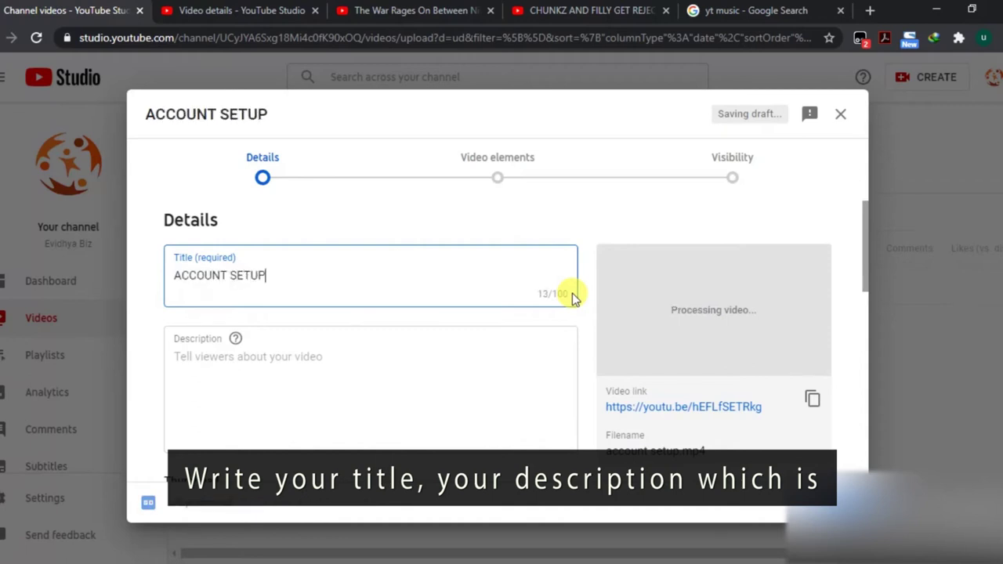
Enter "Breakdown of how to get a youtube channel." as the video's description.
click(427, 374)
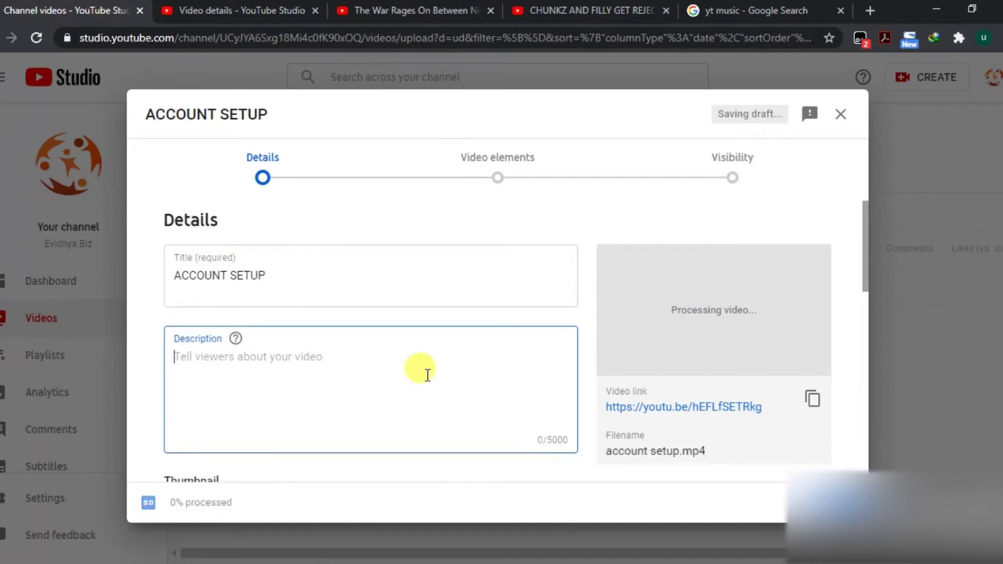
text(B)
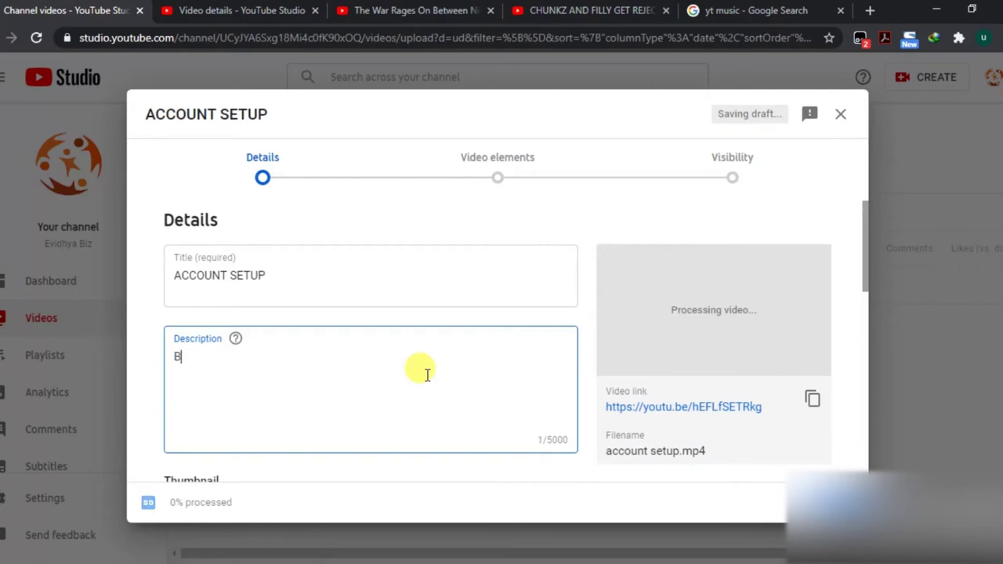
text(reakdow)
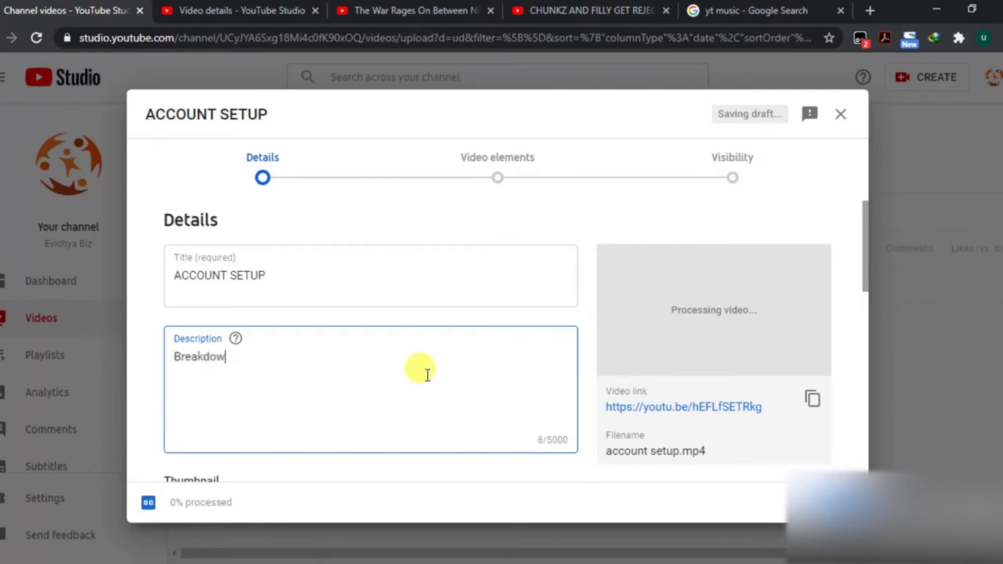
text(n of how to)
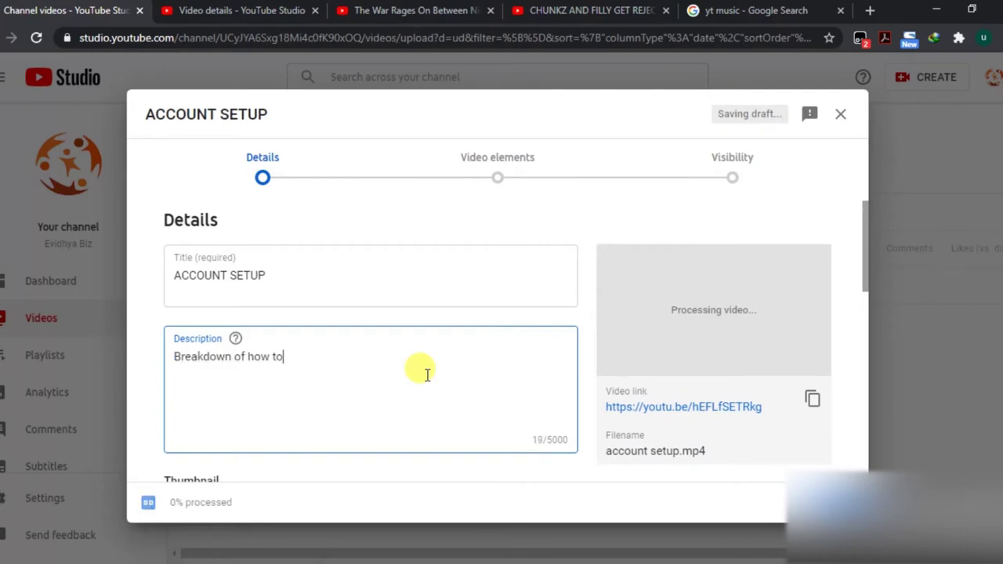
text( get a youtube channe)
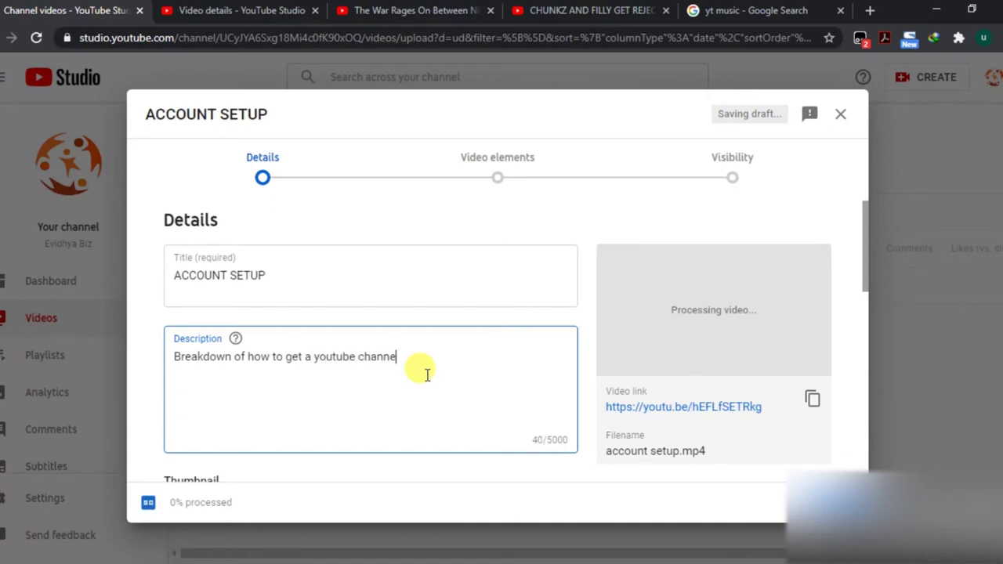
text(l.)
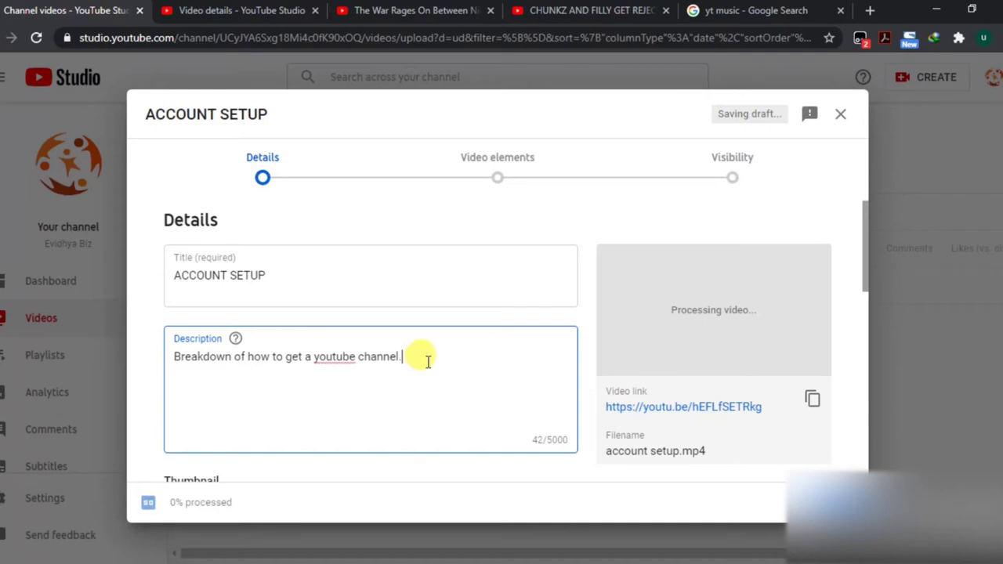
Try to upload a custom thumbnail for the video.
drag(865, 251, 864, 300)
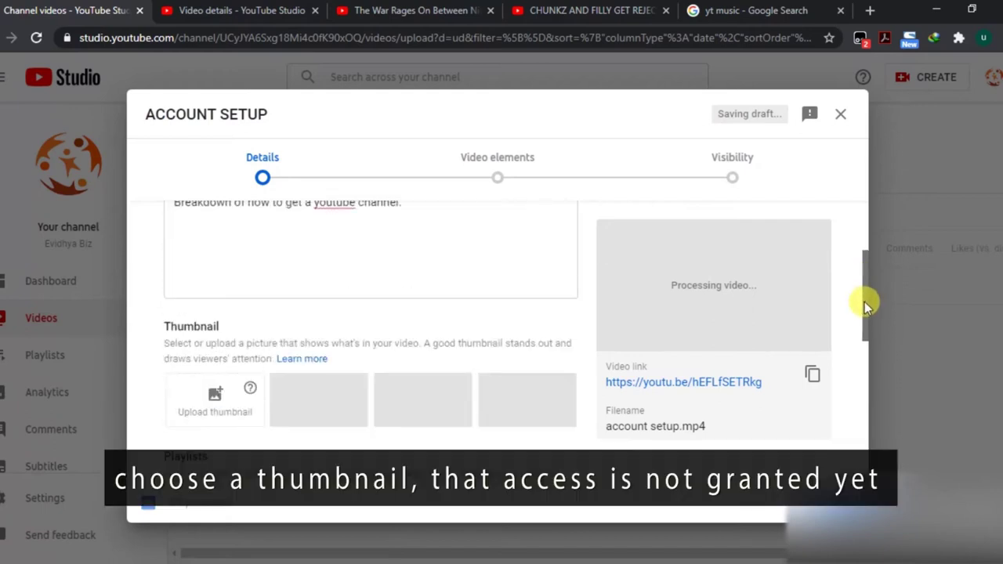
click(215, 406)
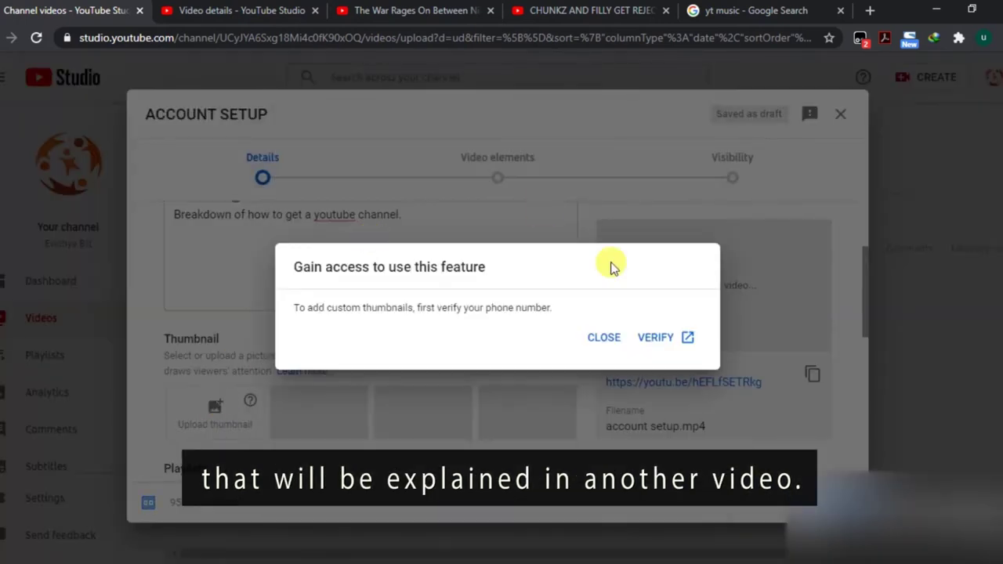
click(602, 339)
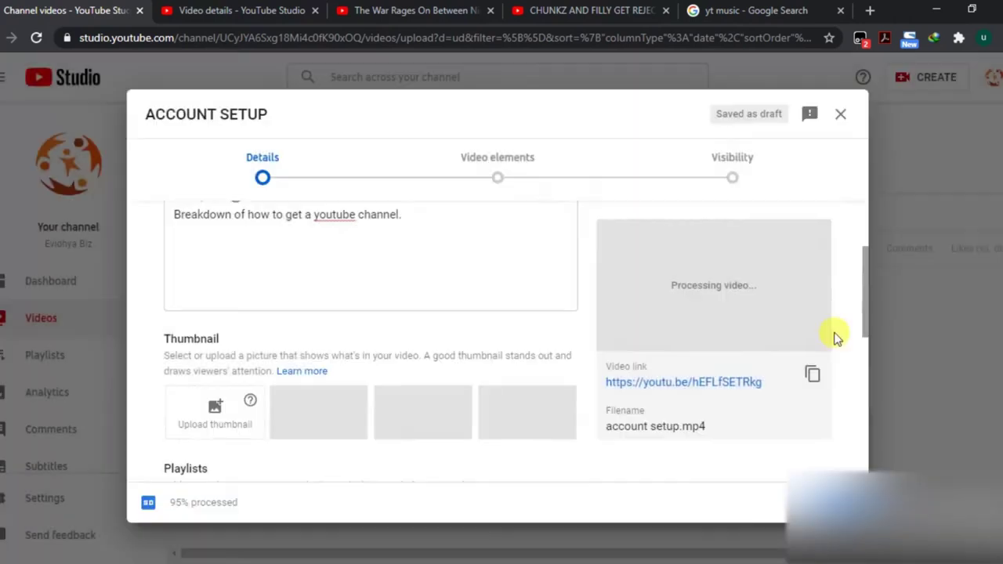
Set the required audience question for the video to "Yes, it's made for kids".
triple_click(863, 360)
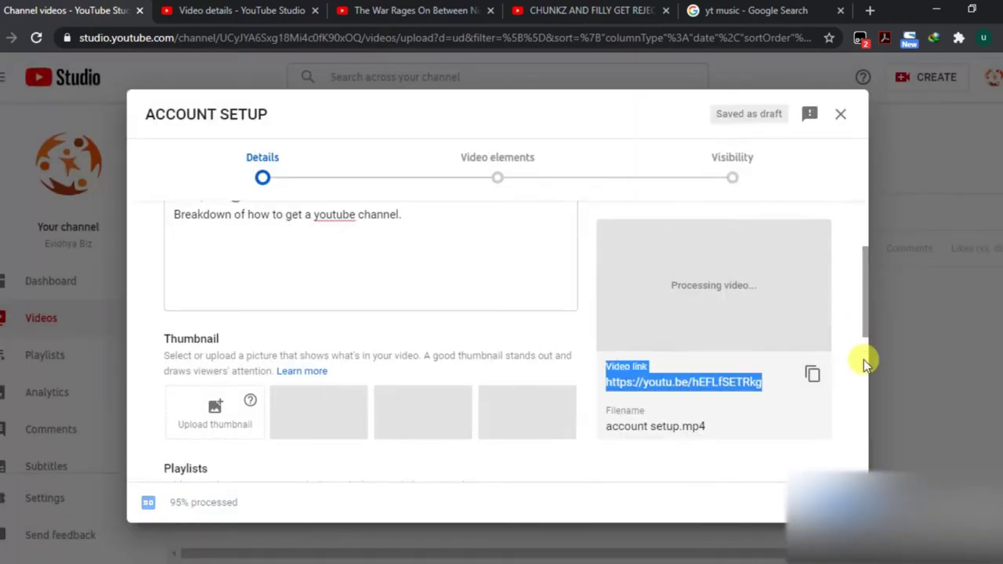
scroll(863, 360, down, 3)
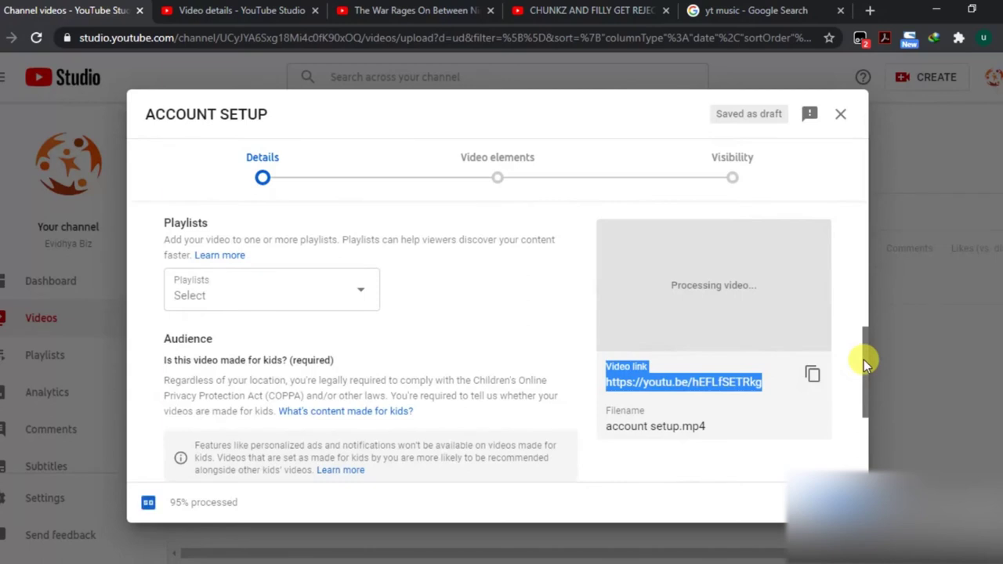
click(876, 335)
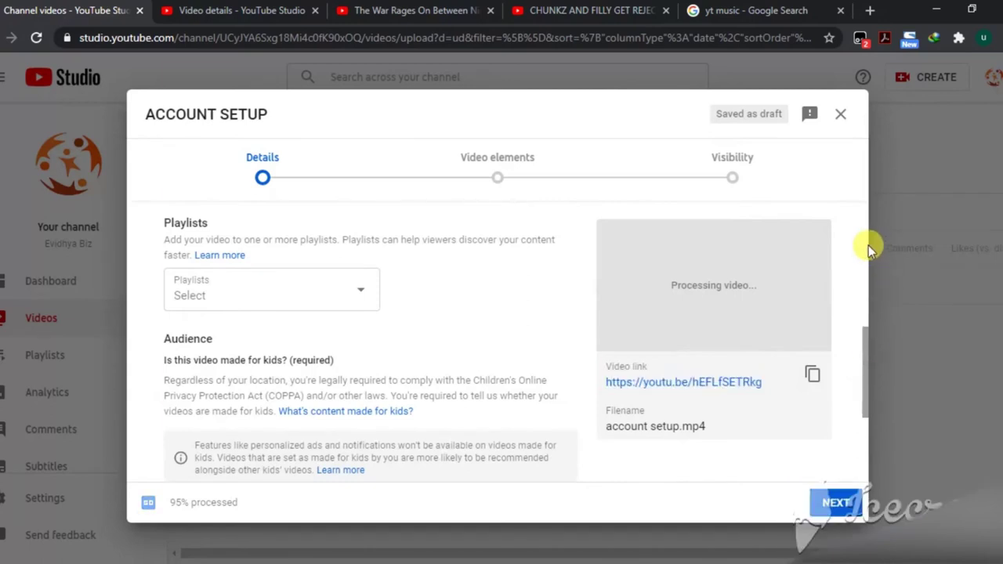
scroll(868, 245, up, 3)
click(845, 503)
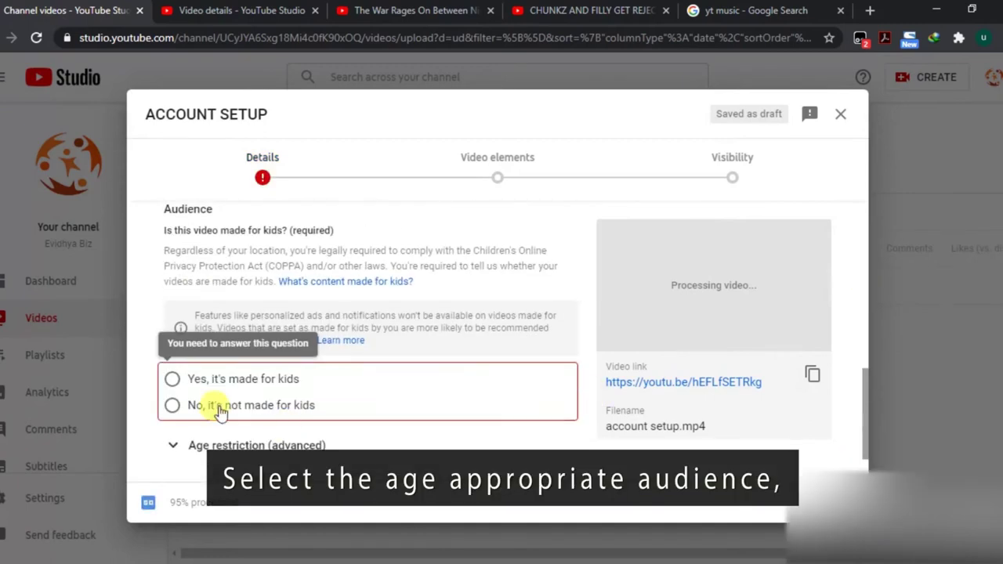
click(172, 379)
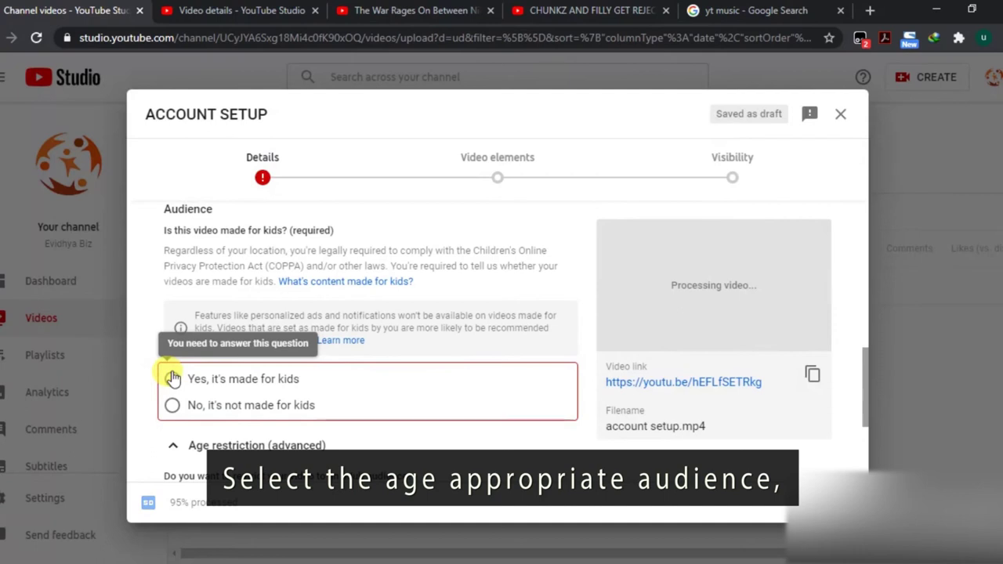
click(172, 378)
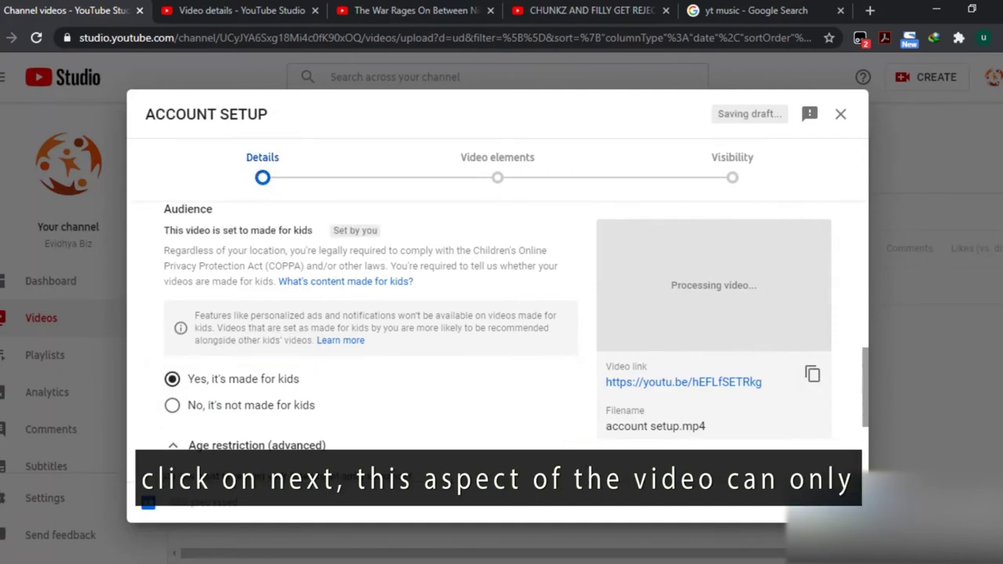
Advance past the video elements without adding any, and review the visibility options for publishing the video.
click(829, 502)
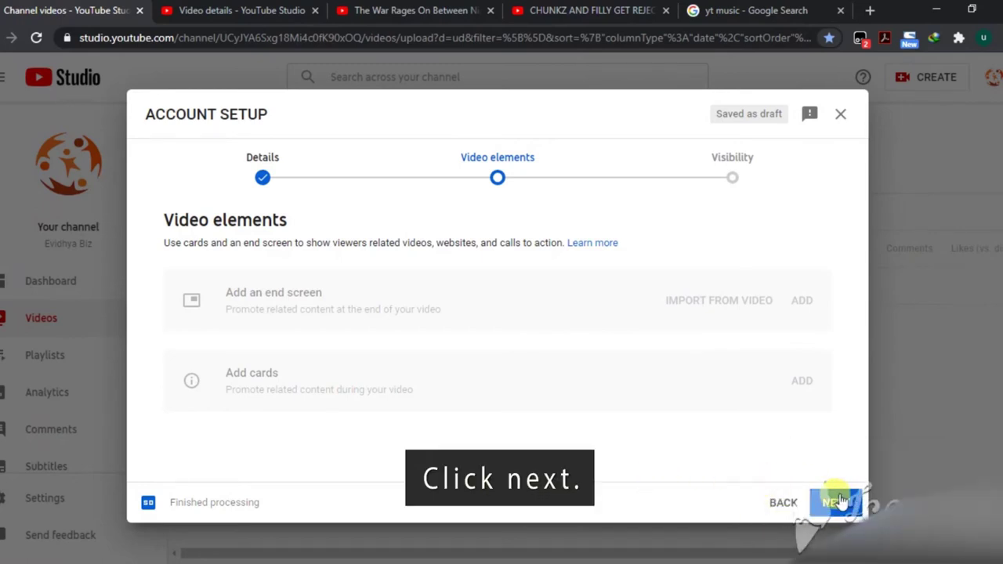
click(837, 503)
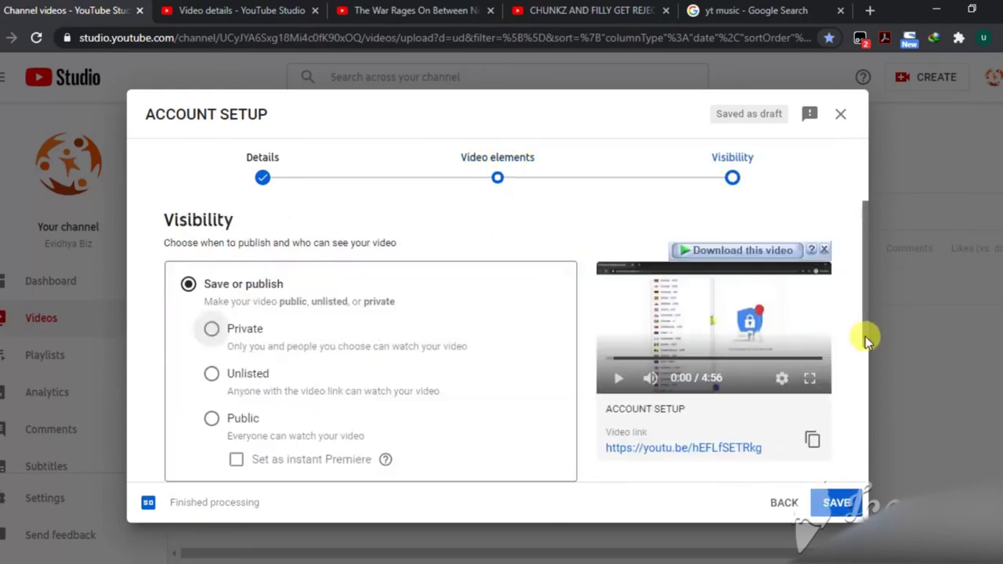
drag(865, 336, 865, 463)
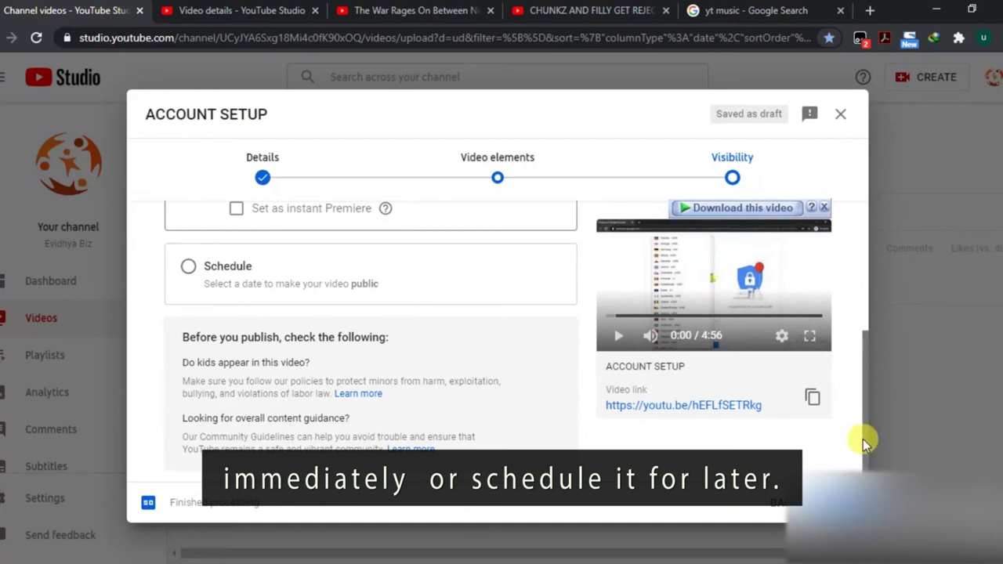
drag(863, 439, 879, 350)
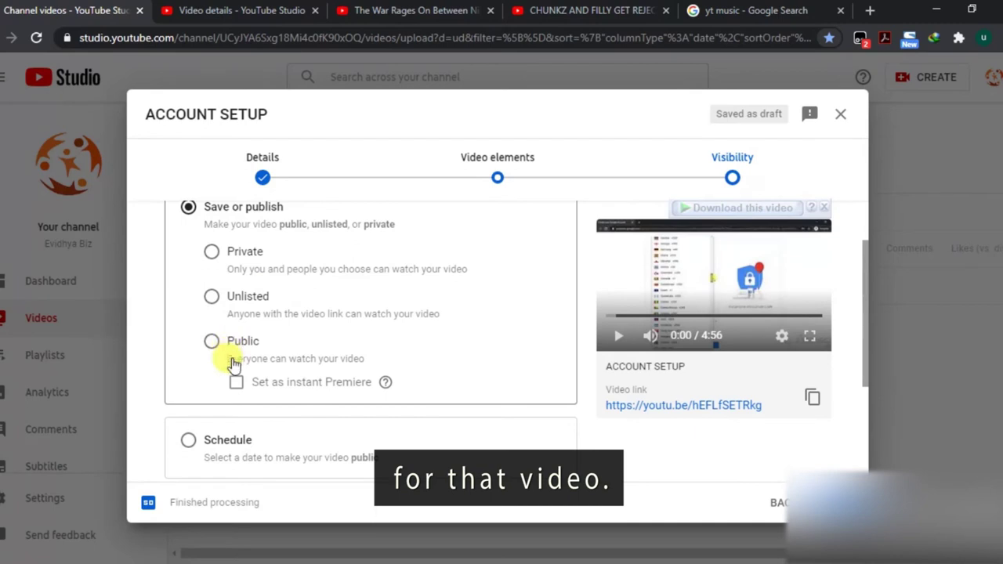
Choose to schedule the video's publication and look over the date, time and Premiere options.
click(189, 444)
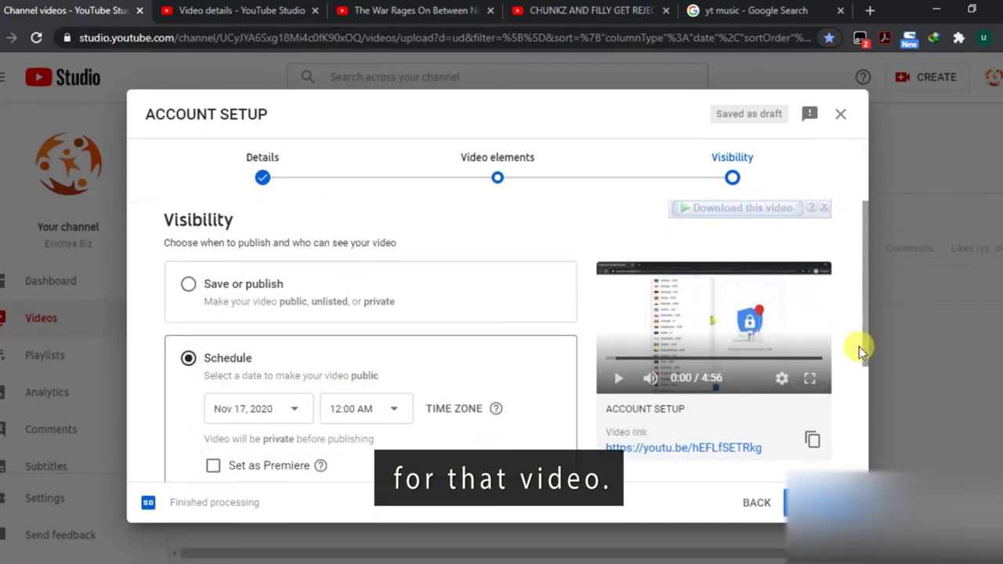
scroll(863, 346, down, 2)
scroll(865, 367, down, 2)
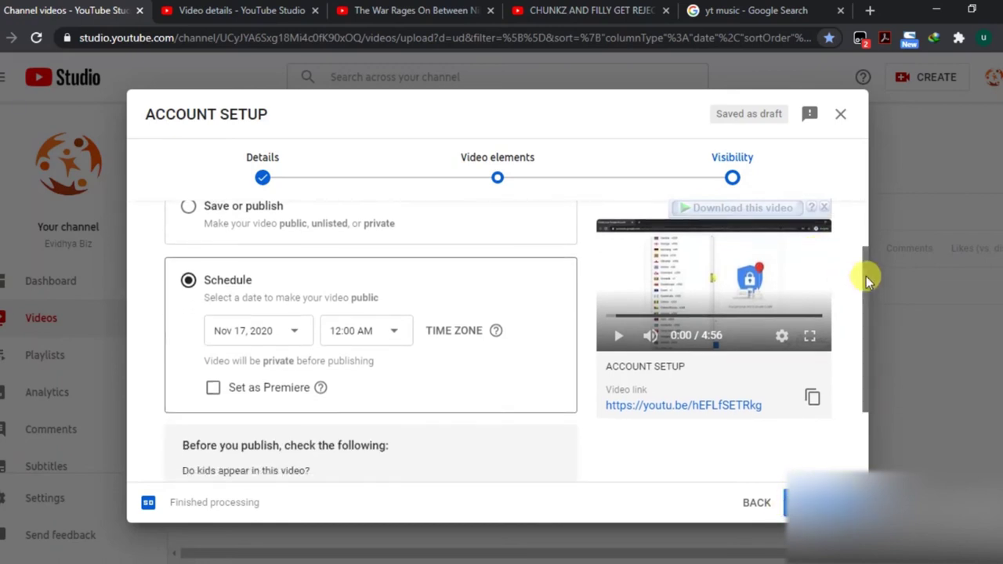
drag(865, 257, 864, 197)
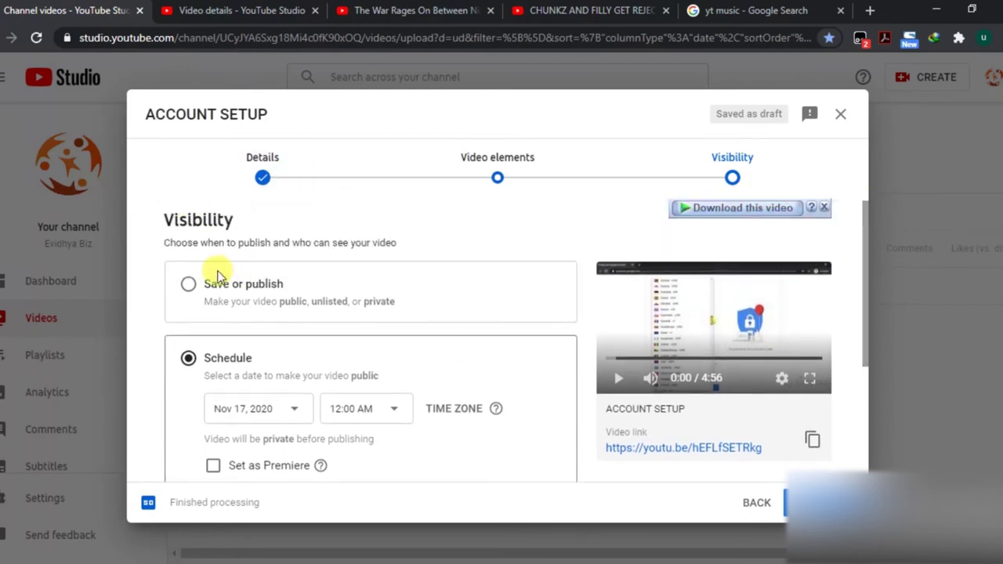
Choose immediate publishing with Public visibility, publish the video and dismiss the sharing dialog.
click(189, 285)
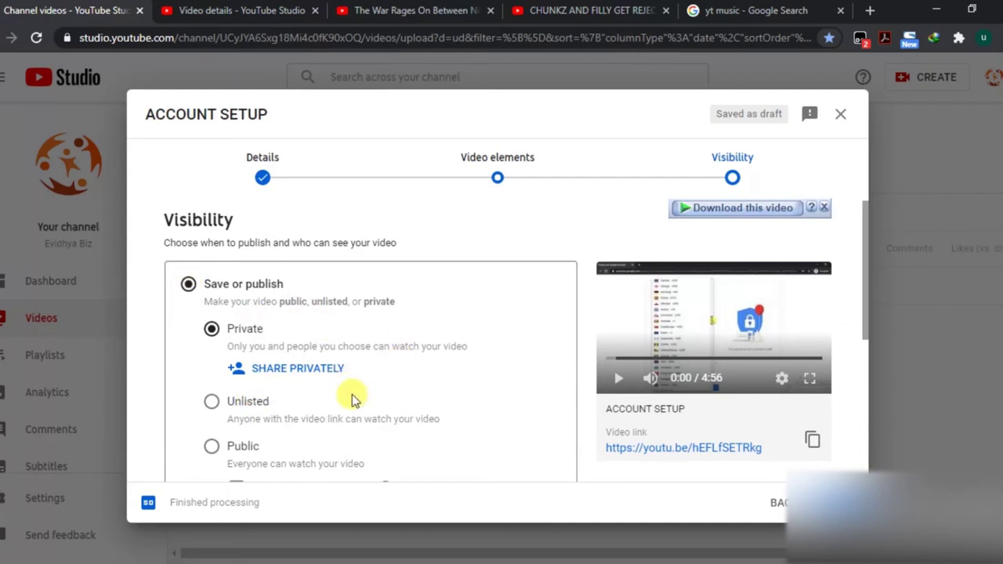
click(210, 447)
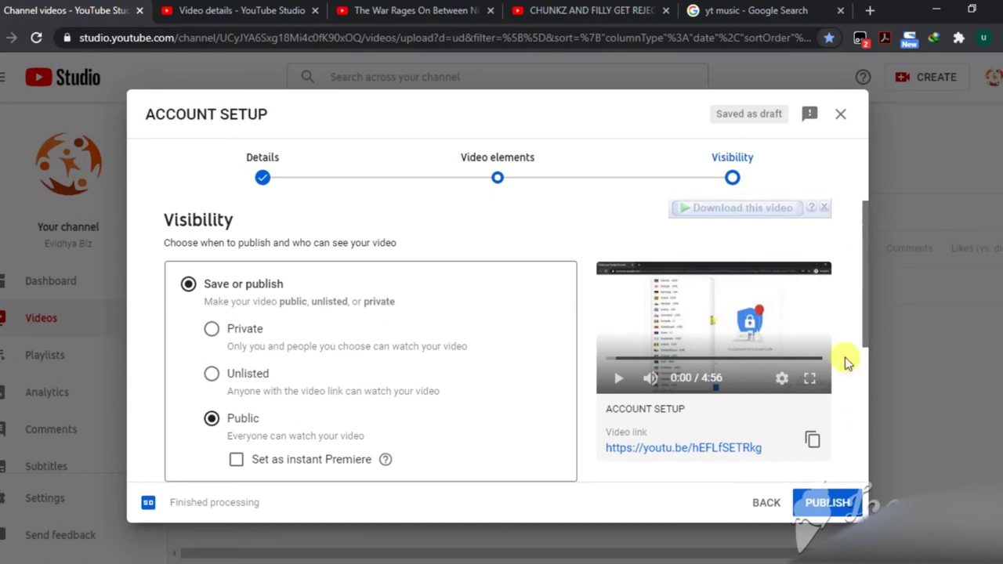
click(826, 503)
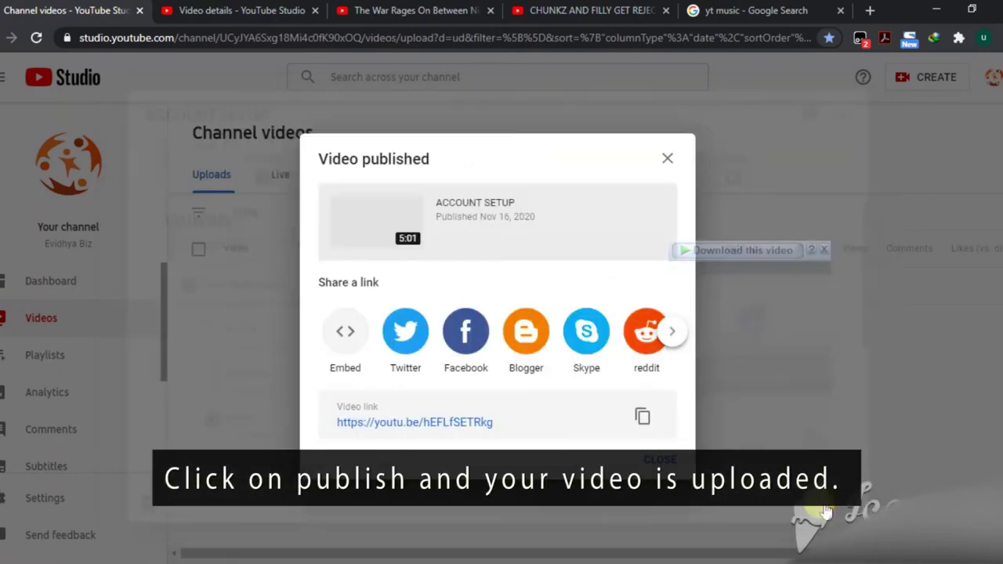
click(665, 162)
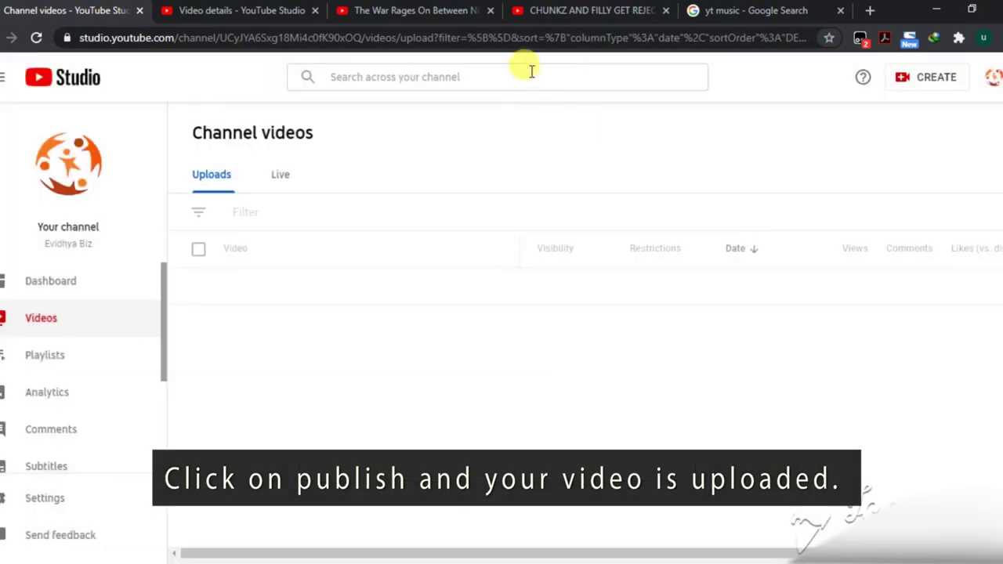
Go to youtube.com and open your own channel's page to check the ACCOUNT SETUP video among the uploads.
click(500, 37)
text(youtube.com)
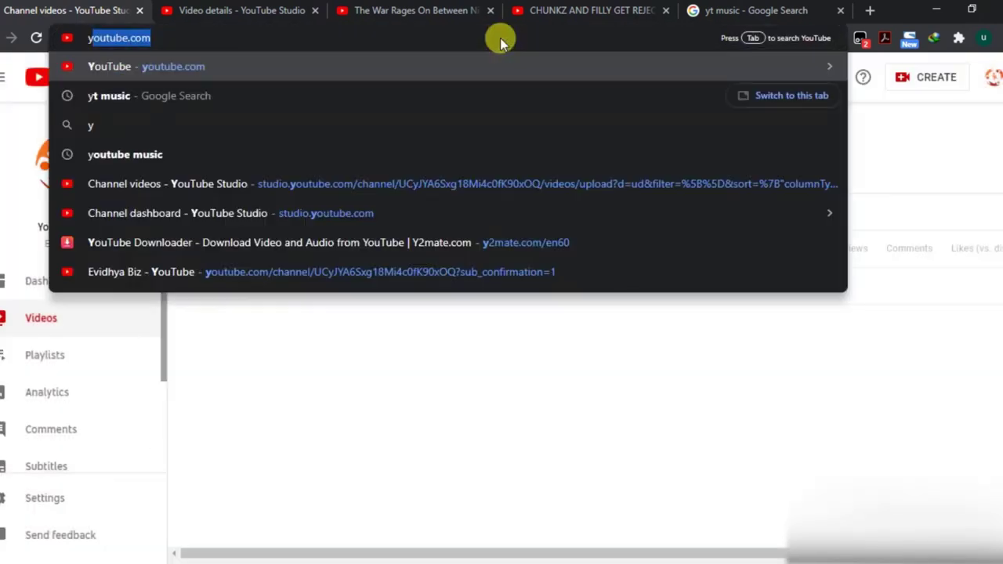
key(Return)
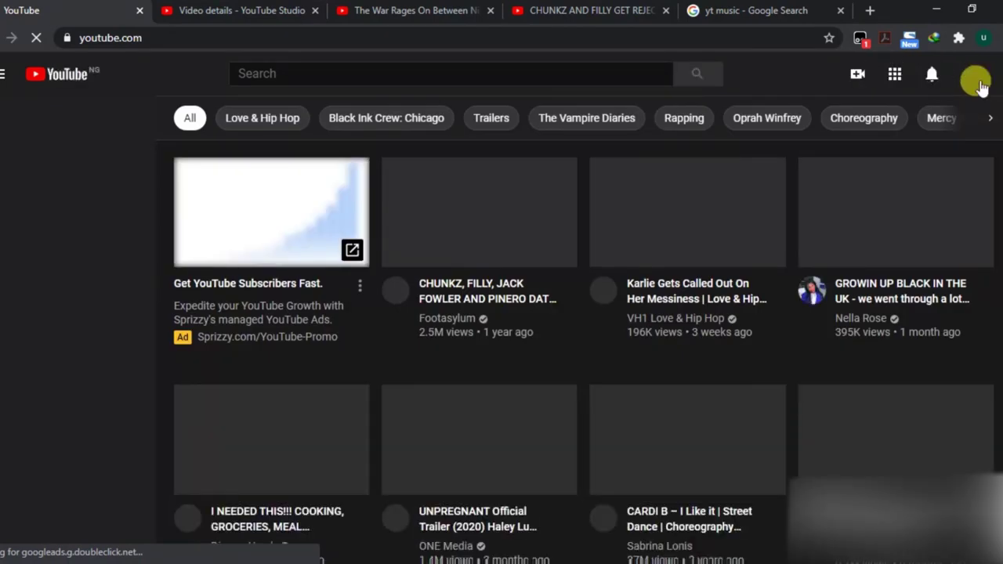
click(976, 79)
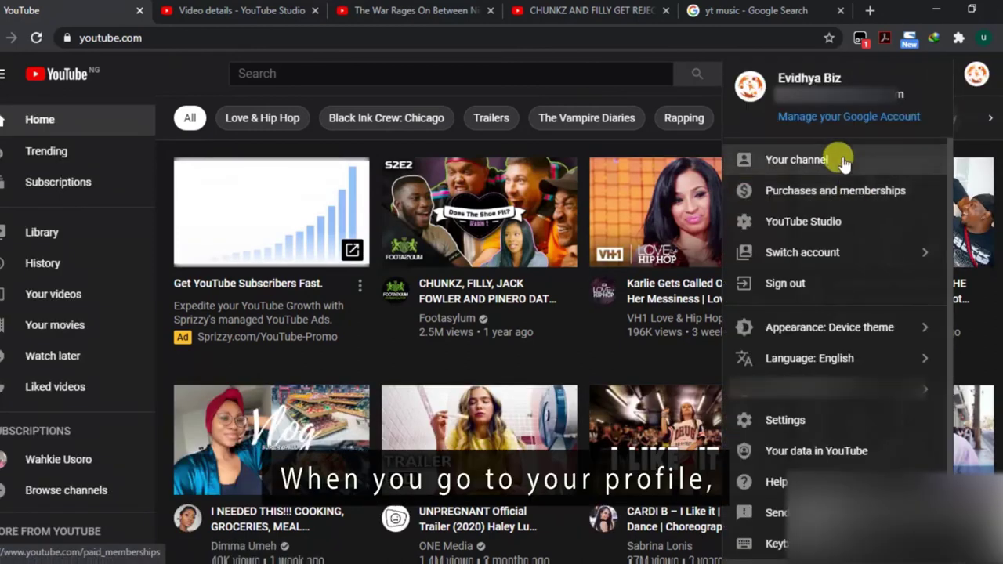
click(836, 161)
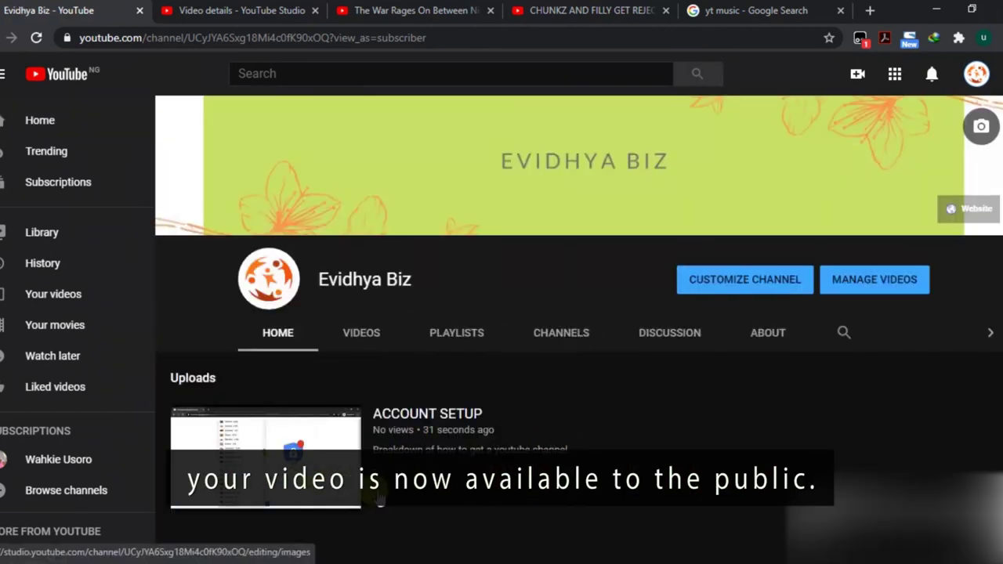
mouse_move(485, 443)
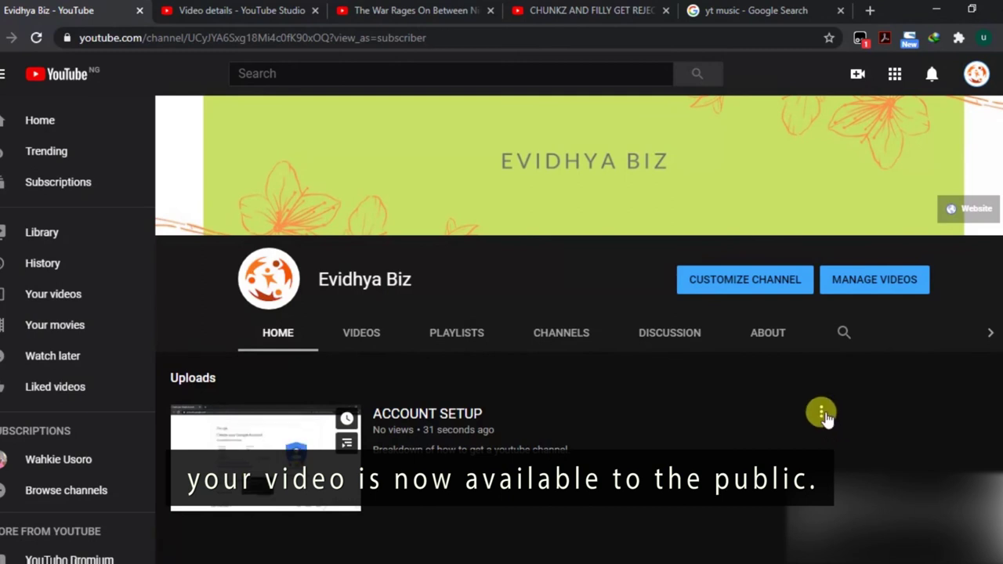
right_click(823, 413)
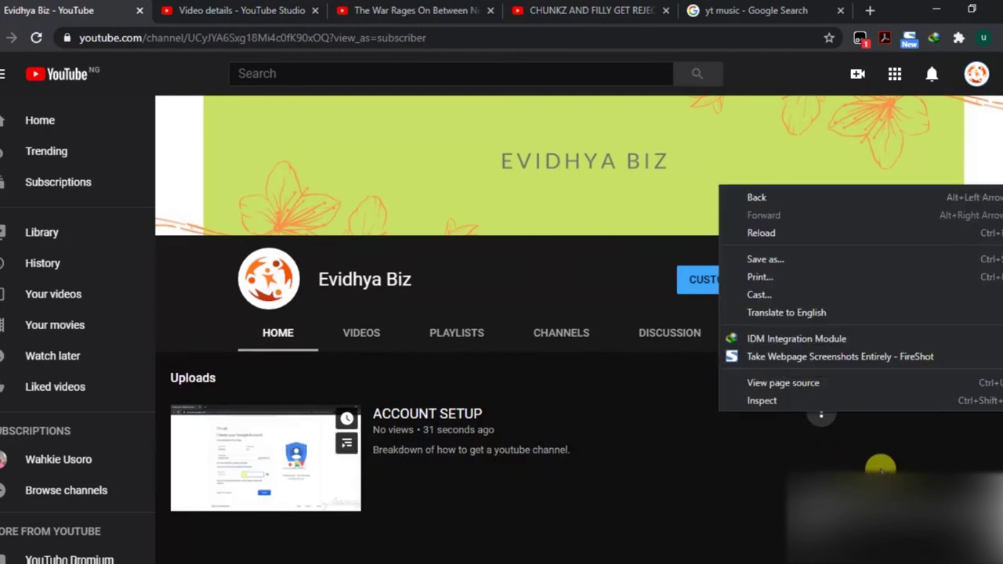
Check the options menu of the ACCOUNT SETUP upload on the channel page without choosing any action.
click(881, 469)
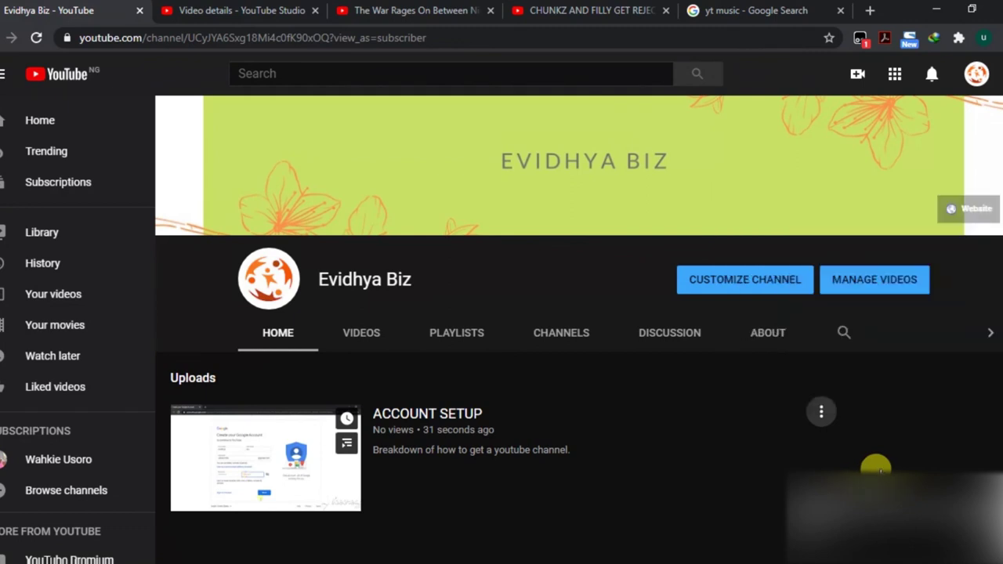
right_click(820, 412)
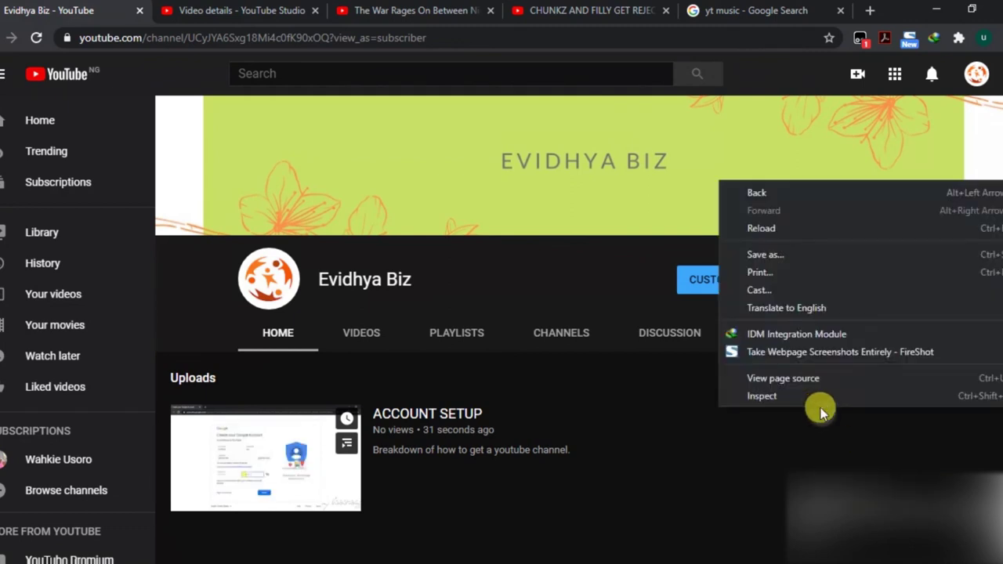
click(819, 412)
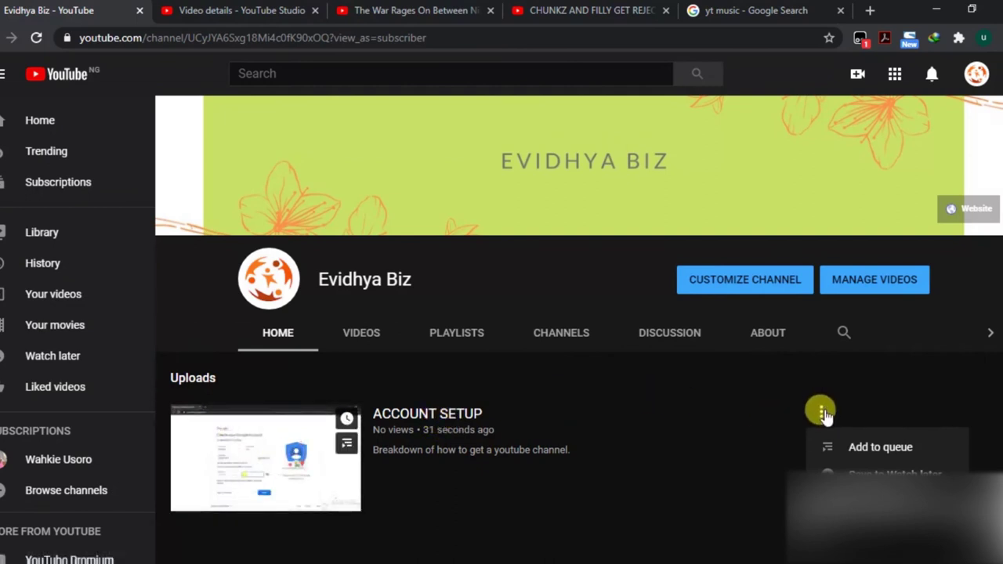
click(821, 412)
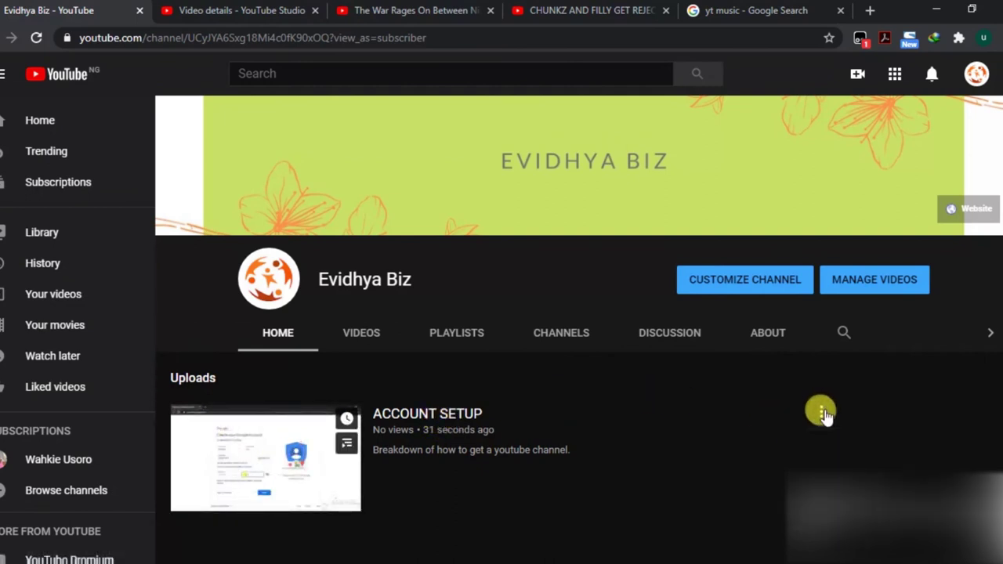
Open the ACCOUNT SETUP video's watch page, pause its playback and check the additional actions offered for it.
click(426, 415)
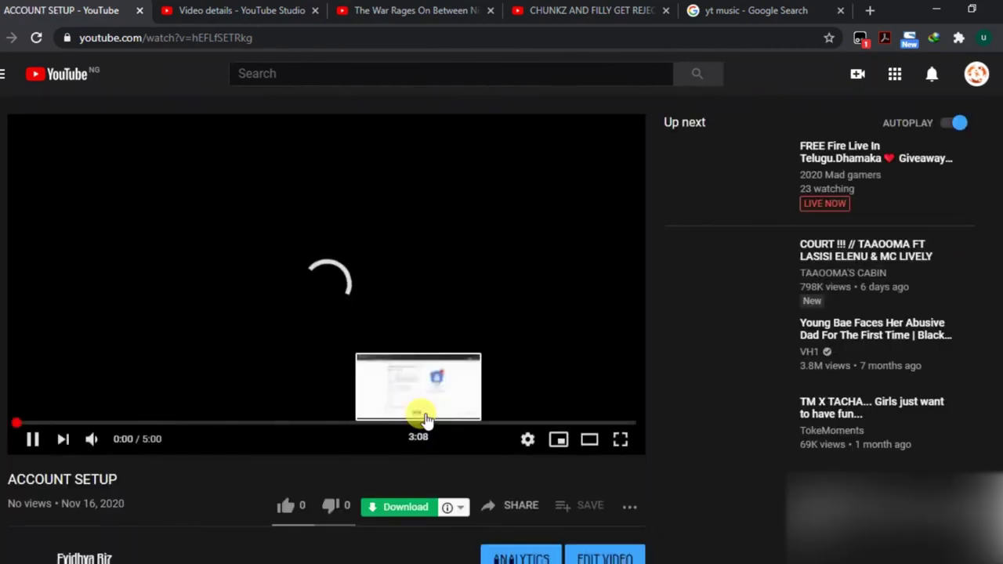
click(419, 415)
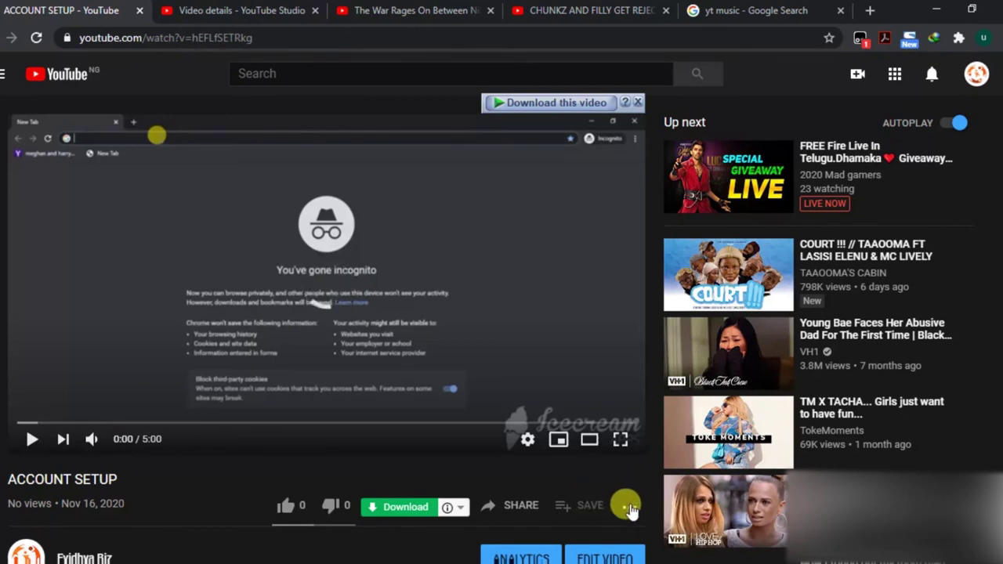
click(629, 507)
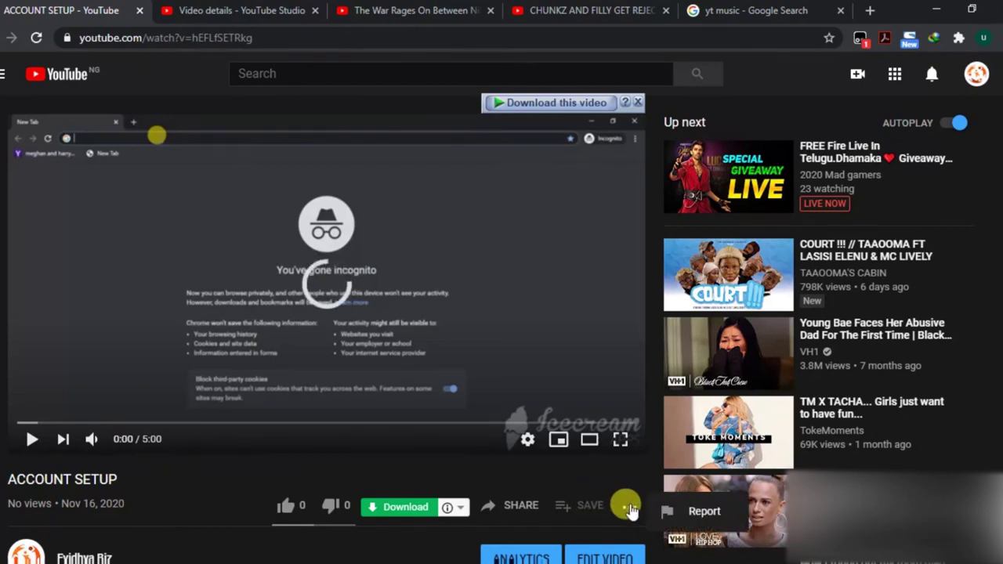